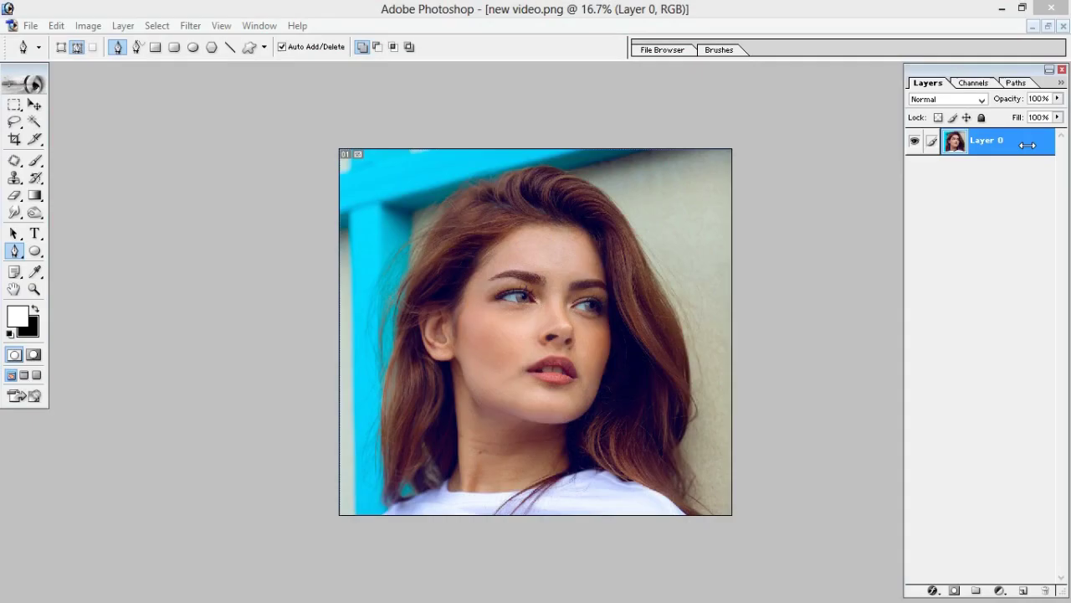
# Duplicate Layer 0 as a new layer named 'subject'.
pyautogui.rightClick(1019, 144)
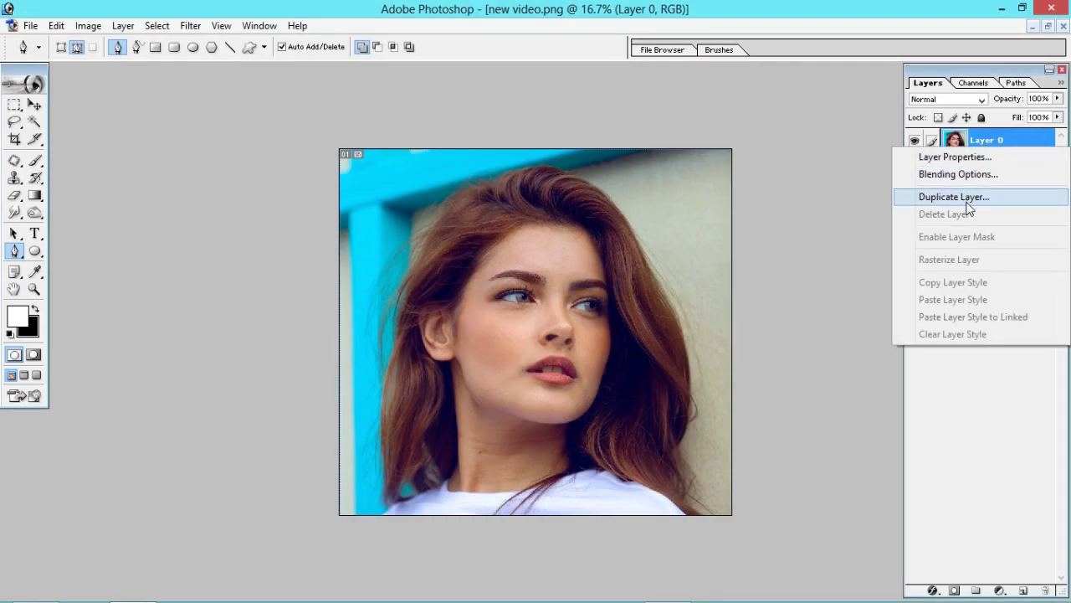
pyautogui.click(954, 197)
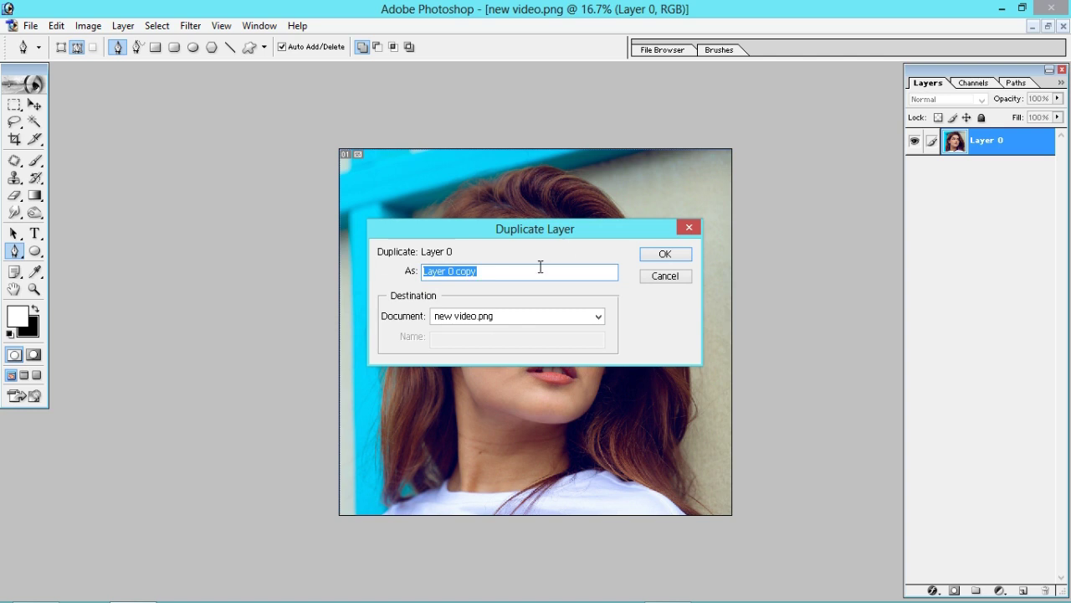
pyautogui.write('subject')
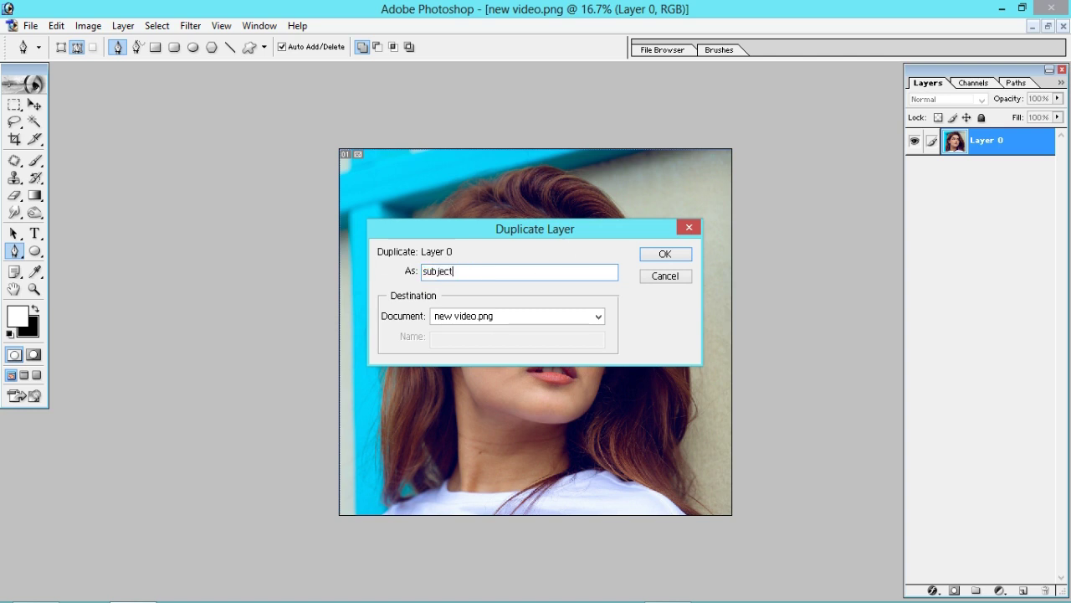
pyautogui.click(663, 254)
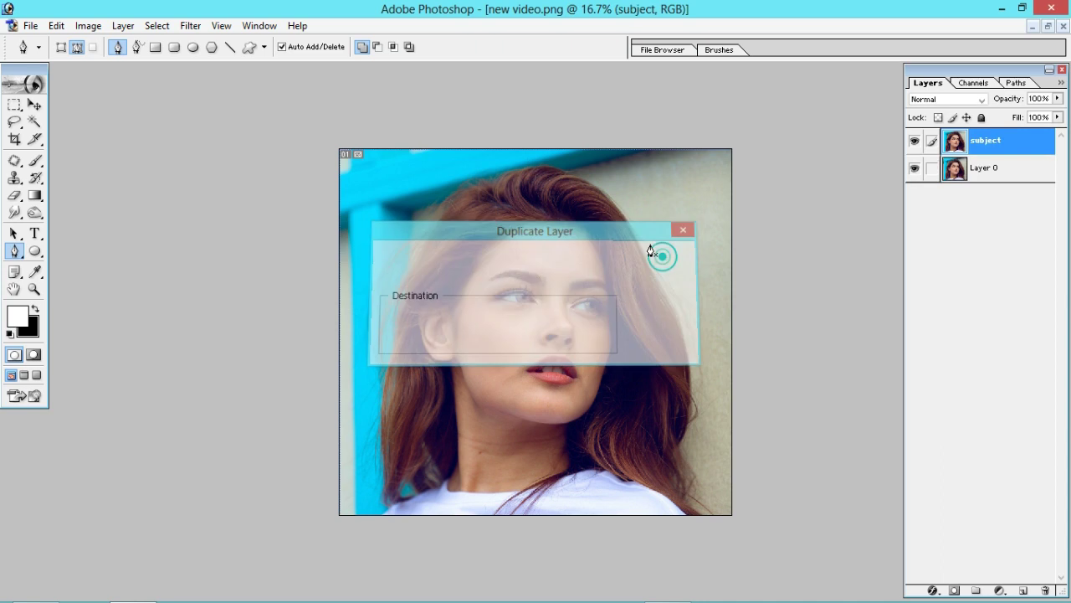
# Add a reversed Gradient Map adjustment with its black stop pulled in to 75%.
pyautogui.click(1007, 593)
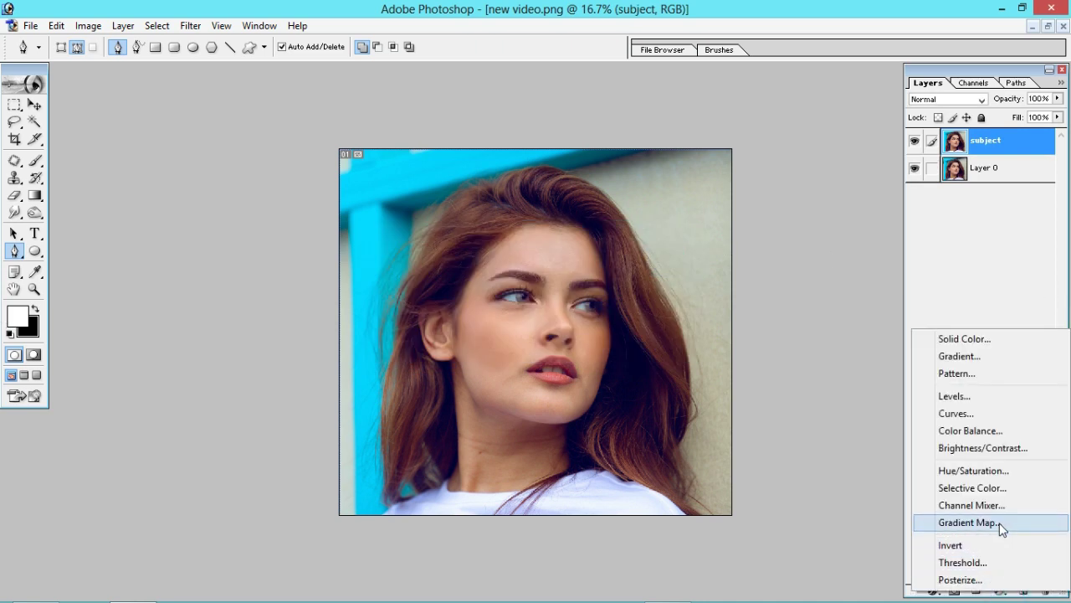
pyautogui.click(968, 522)
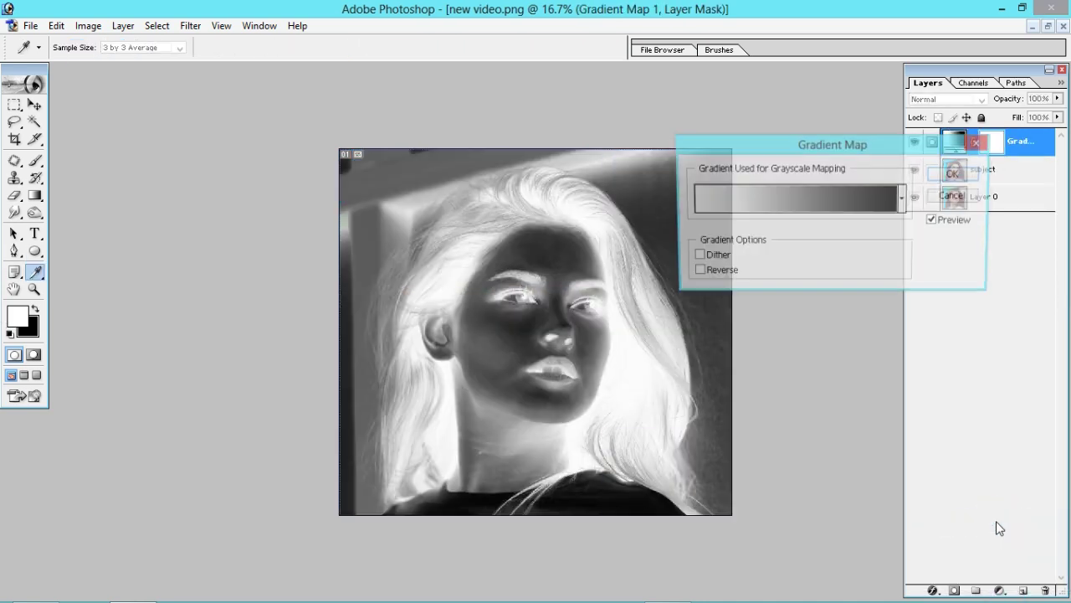
pyautogui.click(695, 272)
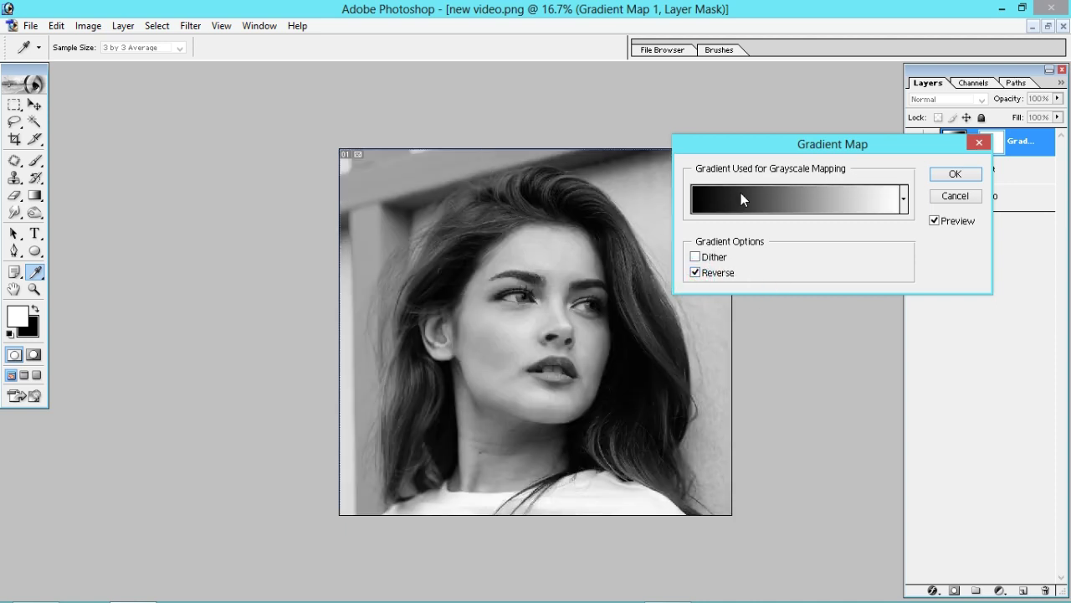
pyautogui.click(741, 196)
pyautogui.moveTo(955, 333)
pyautogui.mouseDown()
pyautogui.moveTo(886, 333)
pyautogui.moveTo(899, 334)
pyautogui.mouseUp()
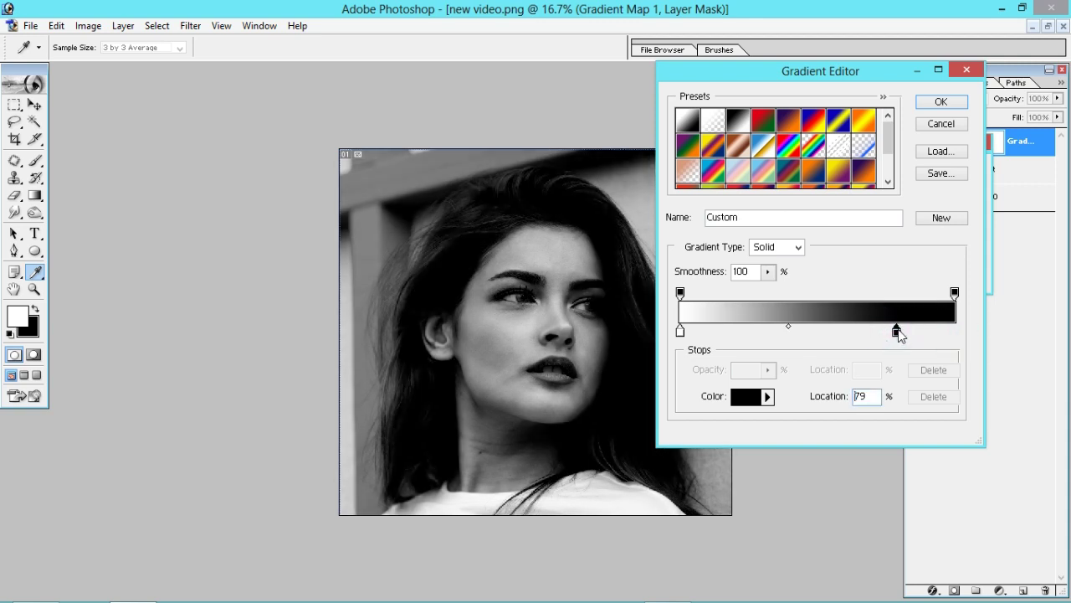
pyautogui.click(942, 102)
pyautogui.click(956, 174)
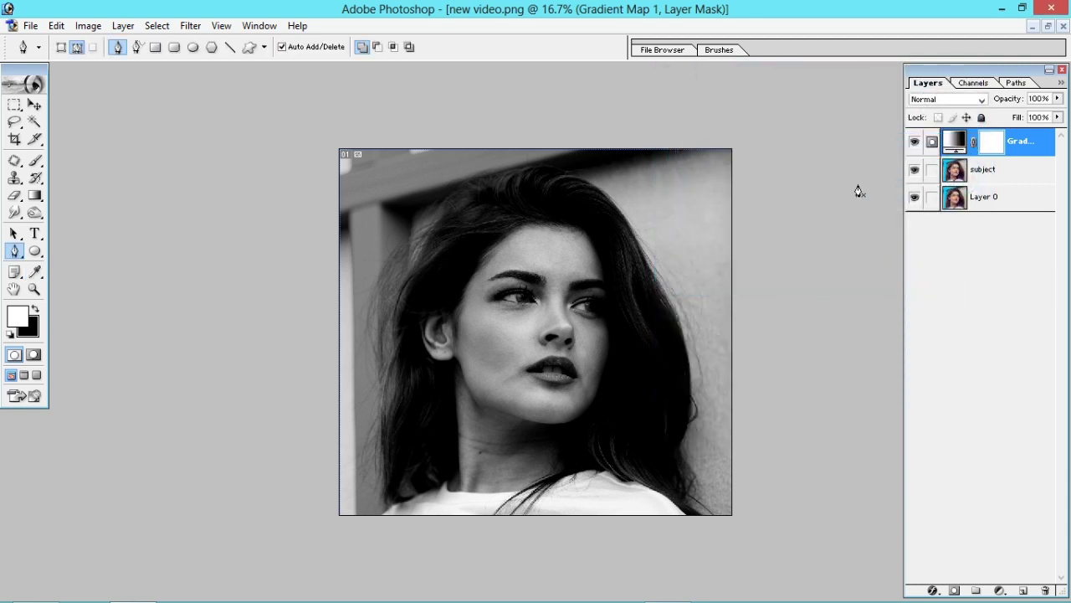
# Save the document to the Desktop as 'displacement map.psd'.
pyautogui.click(30, 25)
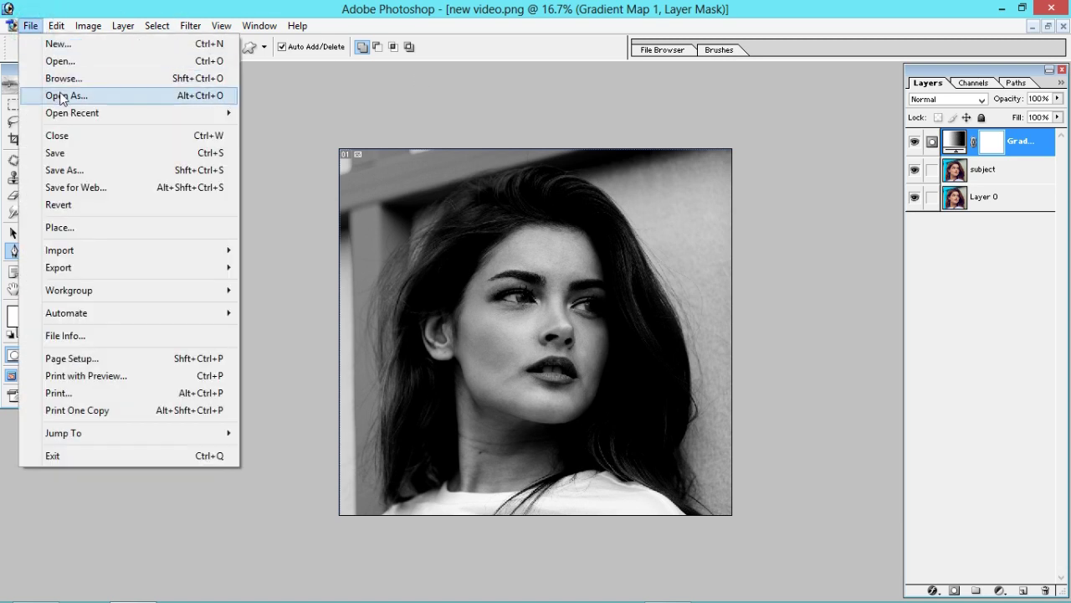
pyautogui.click(67, 170)
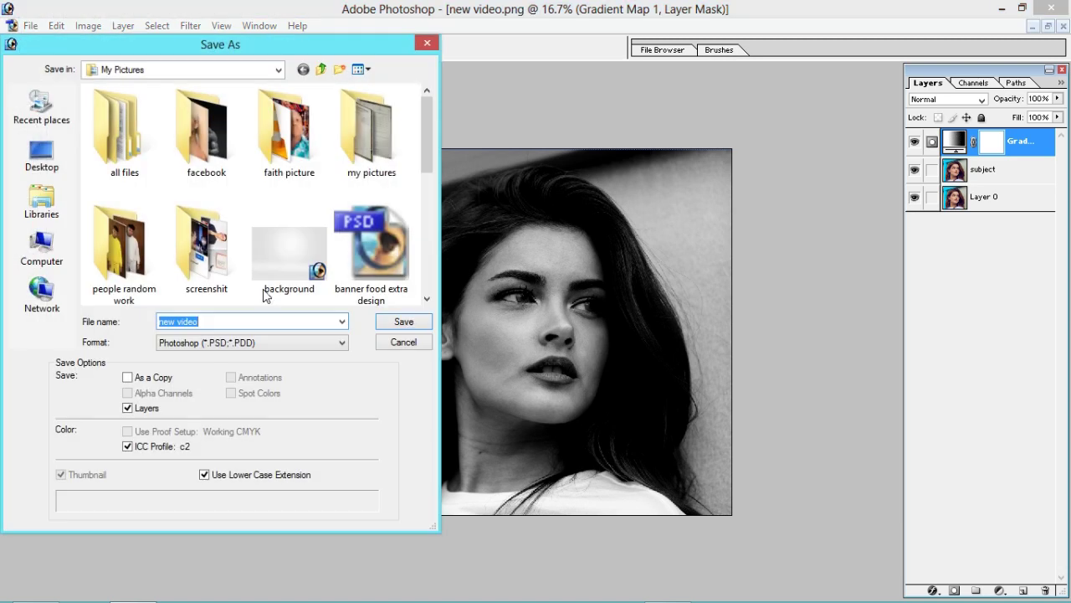
pyautogui.write('dsi')
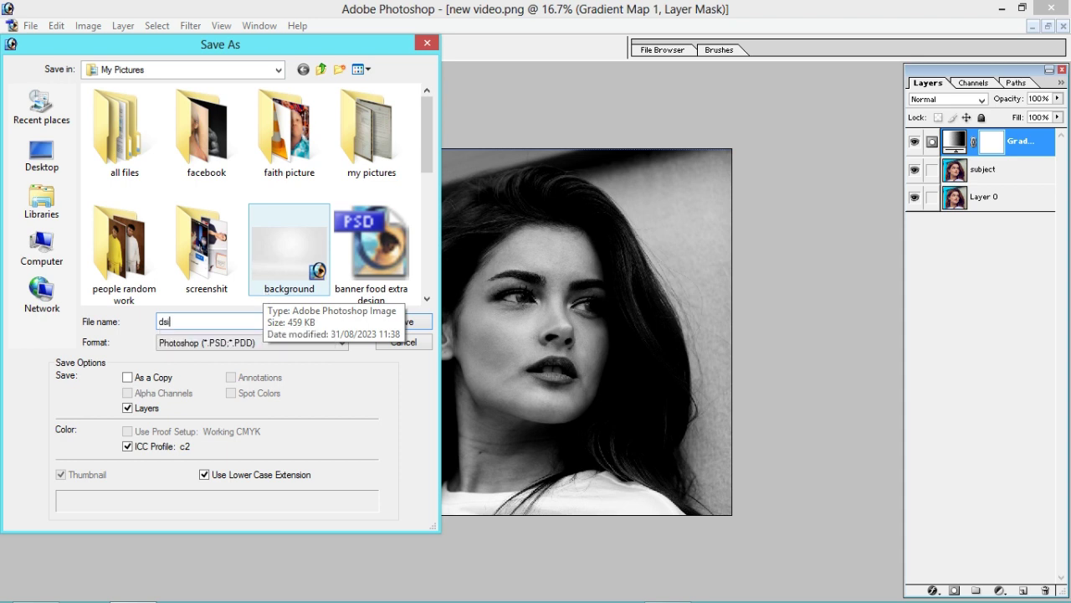
pyautogui.press('BackSpace')
pyautogui.write('lacement map')
pyautogui.click(37, 158)
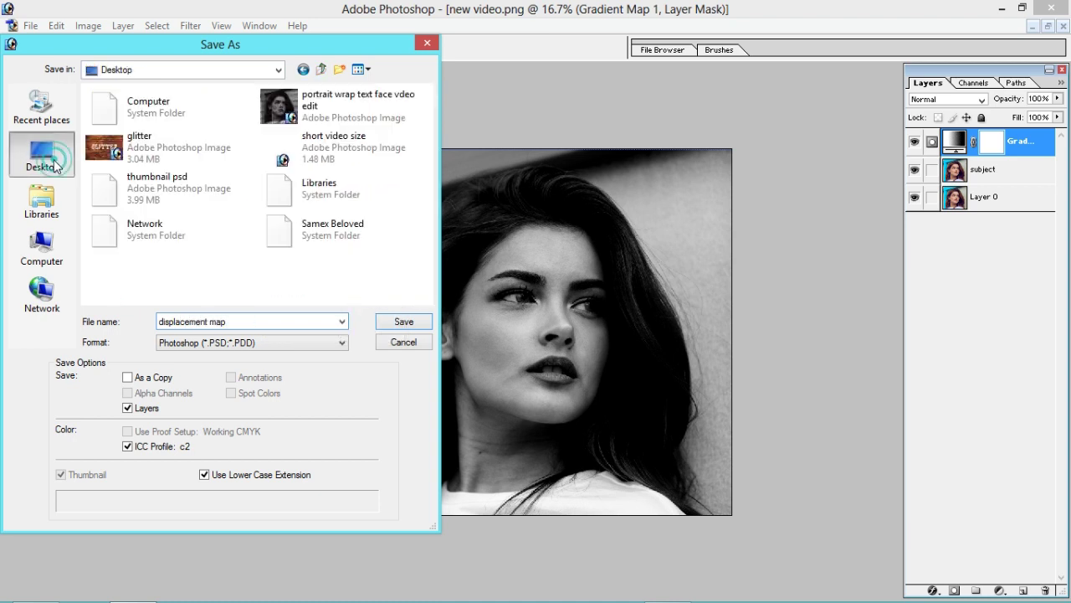
pyautogui.click(390, 327)
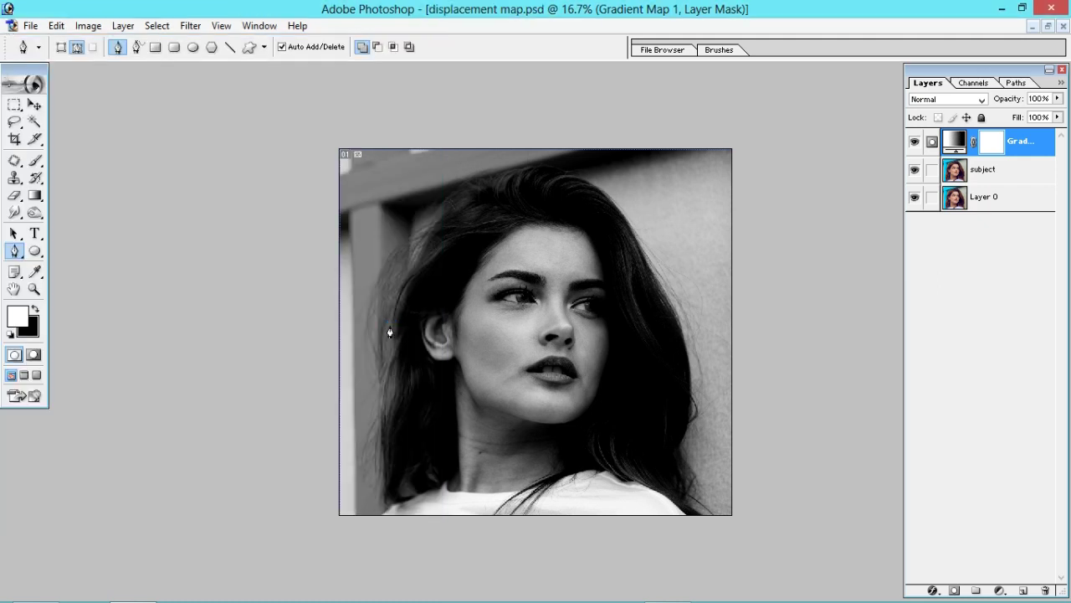
pyautogui.click(190, 26)
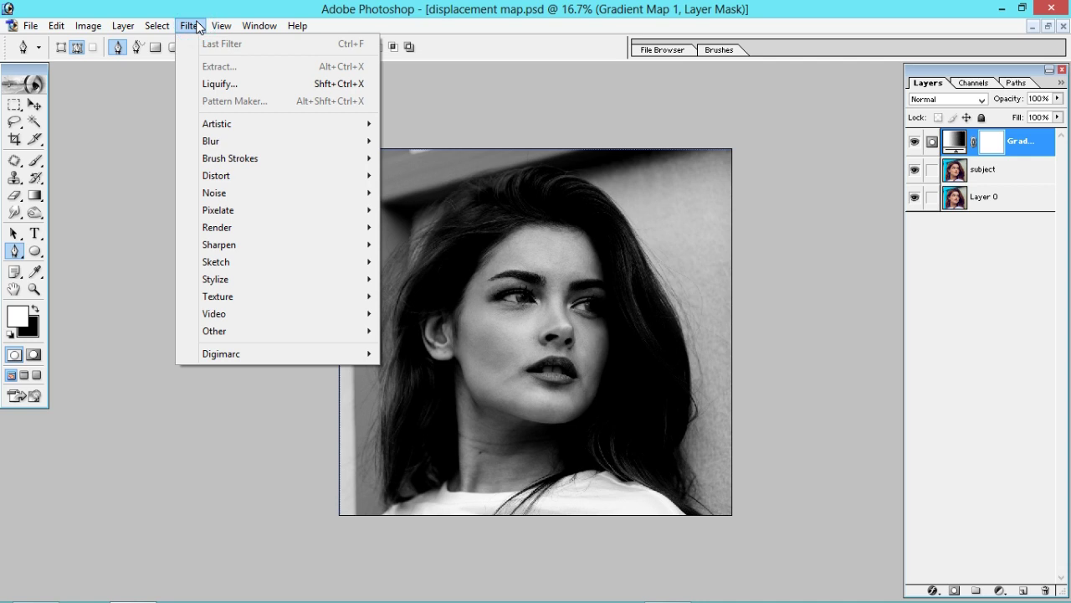
# Draw a canvas-wide paragraph text box, paste the prepared text and select all of it.
pyautogui.click(488, 193)
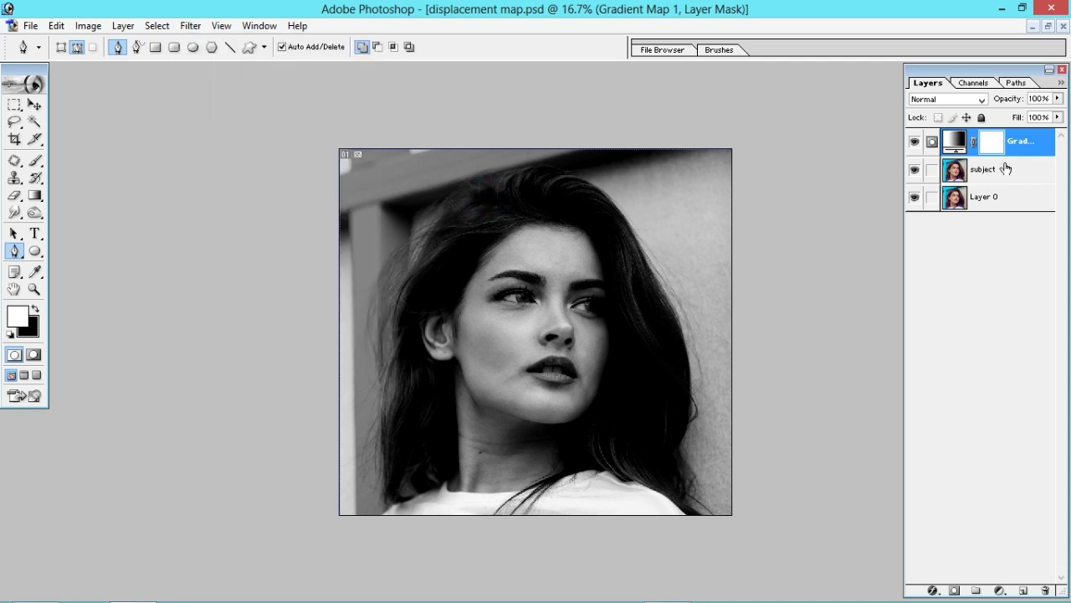
pyautogui.click(35, 234)
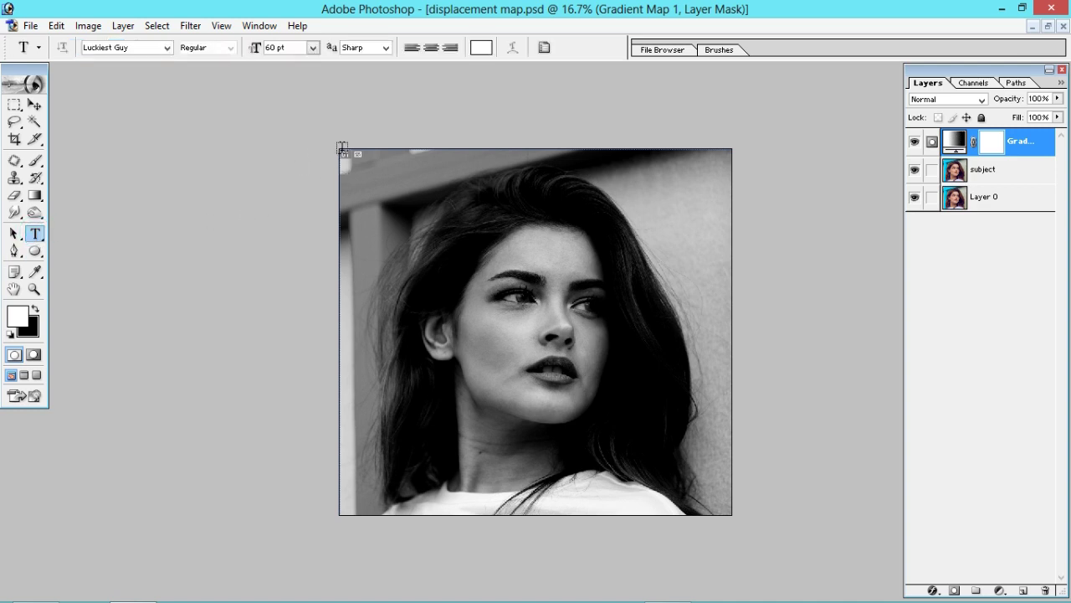
pyautogui.moveTo(339, 148); pyautogui.dragTo(740, 504)
pyautogui.moveTo(742, 334); pyautogui.dragTo(733, 336)
pyautogui.click(518, 189)
pyautogui.hotkey('ctrl', 'v')
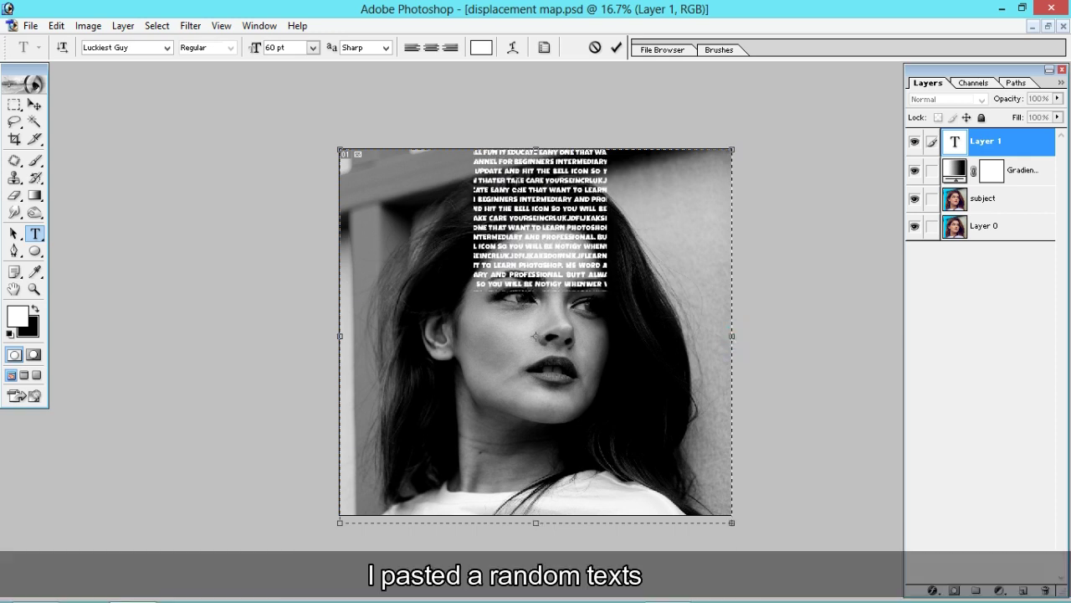
pyautogui.hotkey('ctrl', 'a')
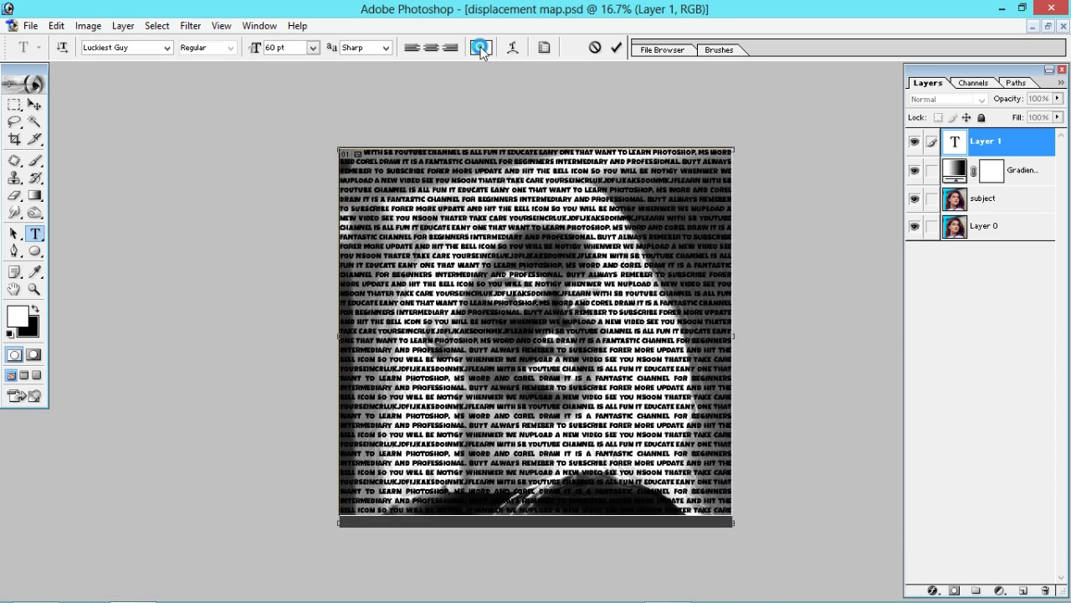
pyautogui.click(481, 48)
# Colour the pasted paragraph near-black #151313 and commit the text.
pyautogui.click(740, 314)
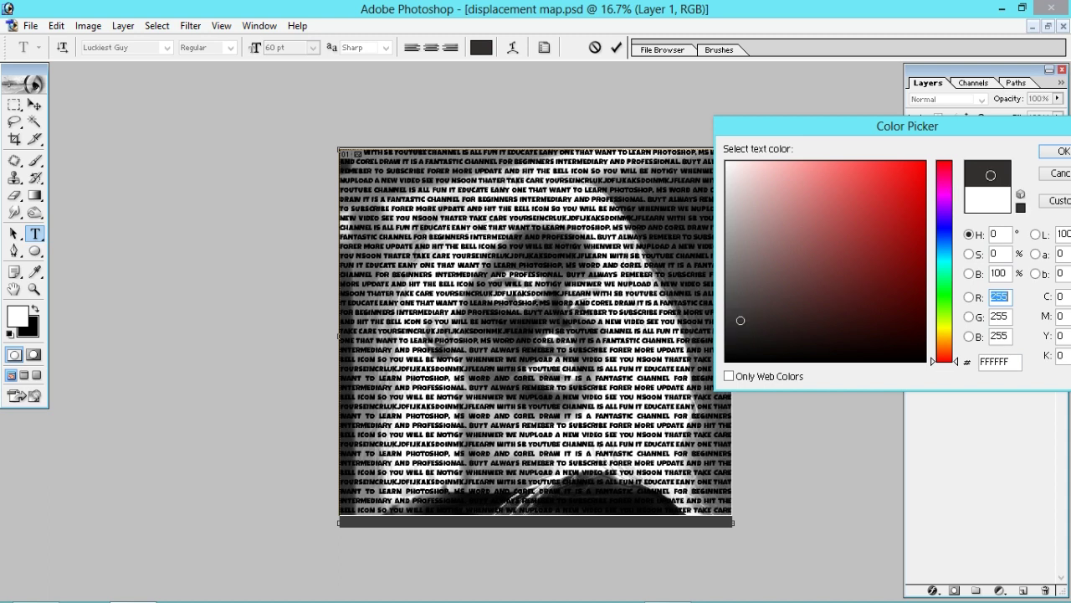
pyautogui.press('Return')
pyautogui.click(481, 48)
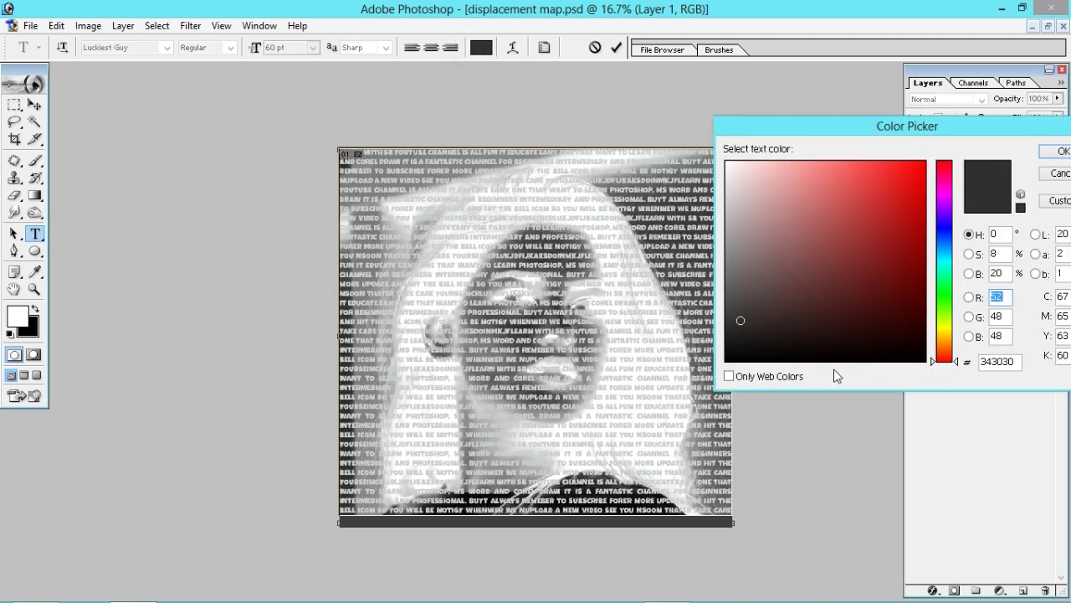
pyautogui.click(741, 344)
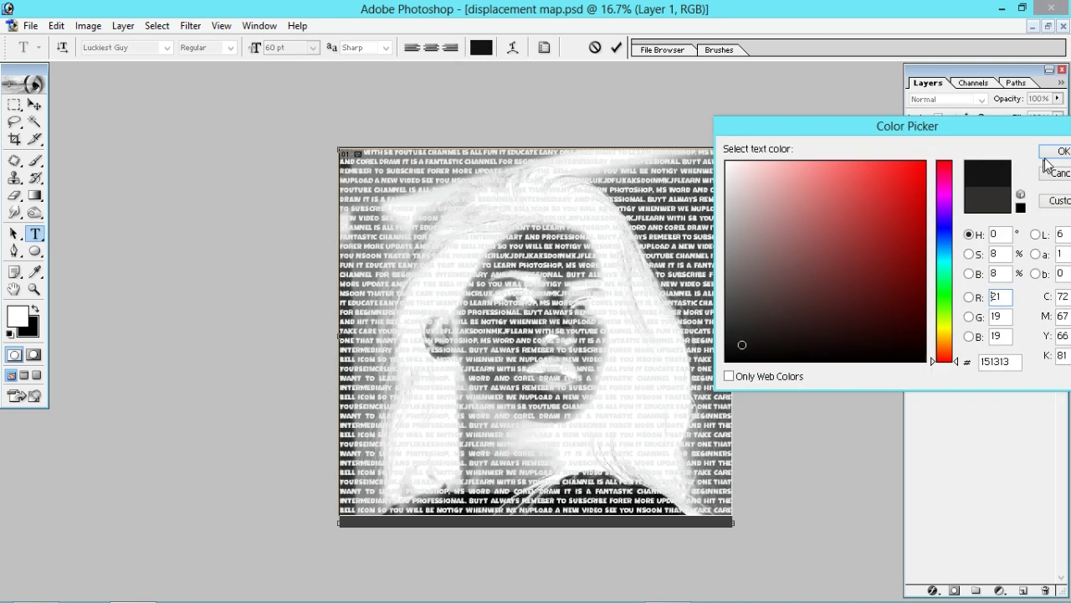
pyautogui.click(1056, 152)
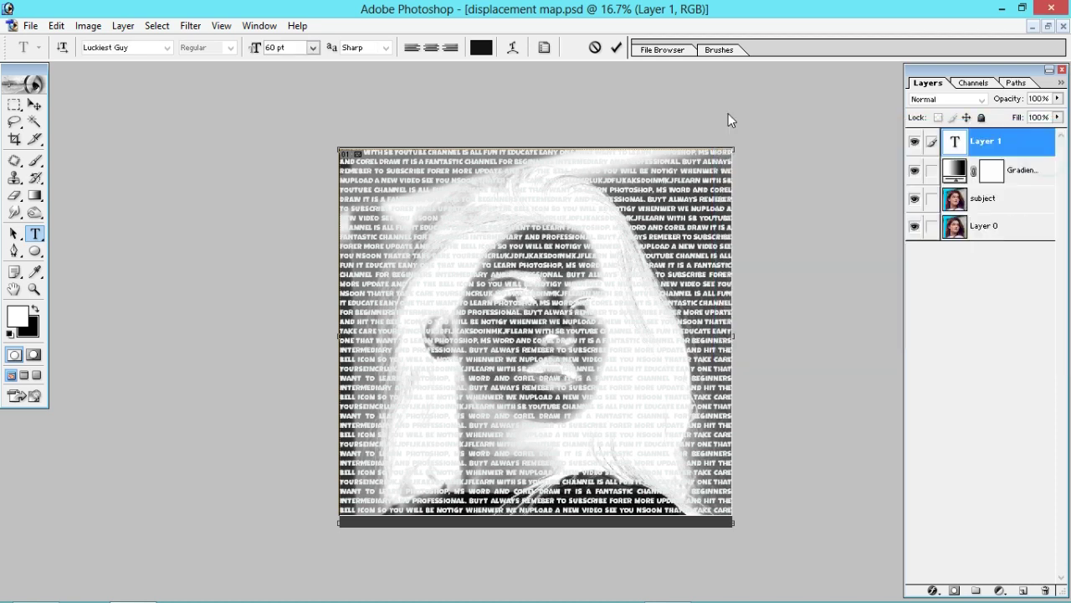
pyautogui.click(617, 48)
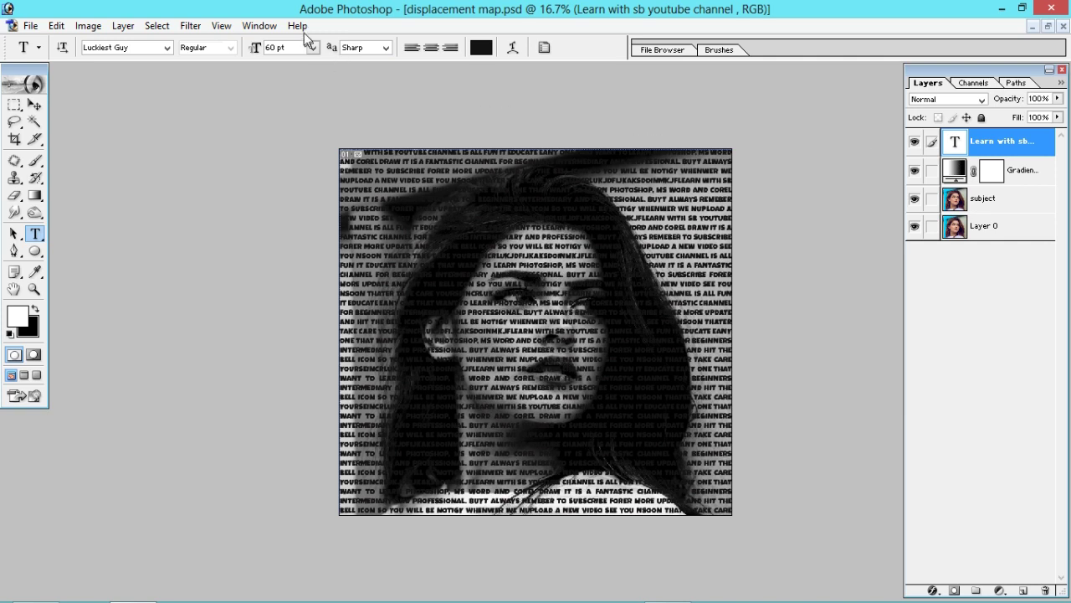
pyautogui.click(189, 28)
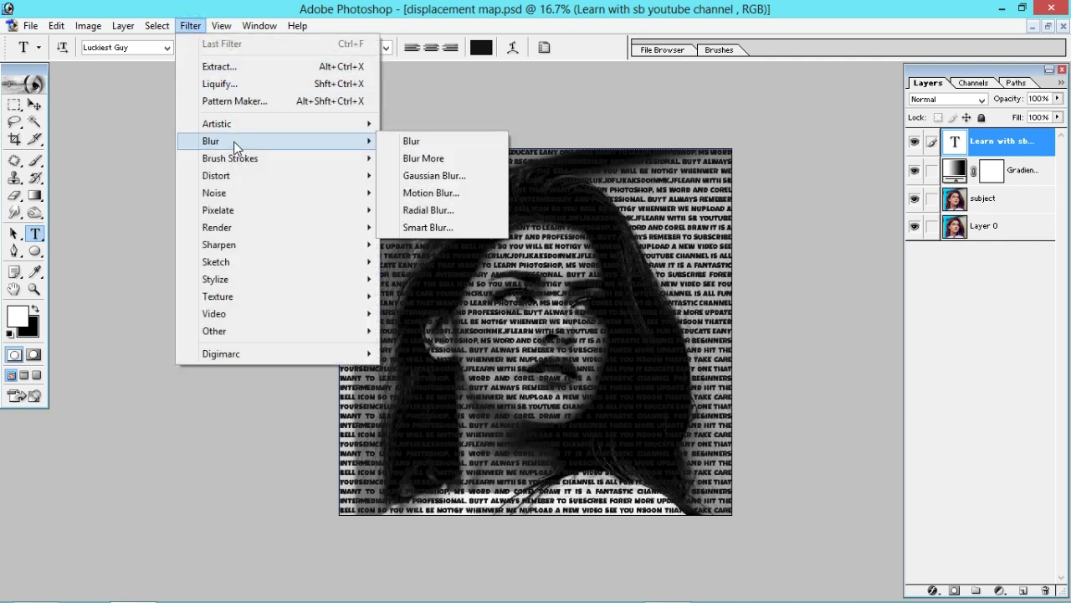
pyautogui.moveTo(216, 176)
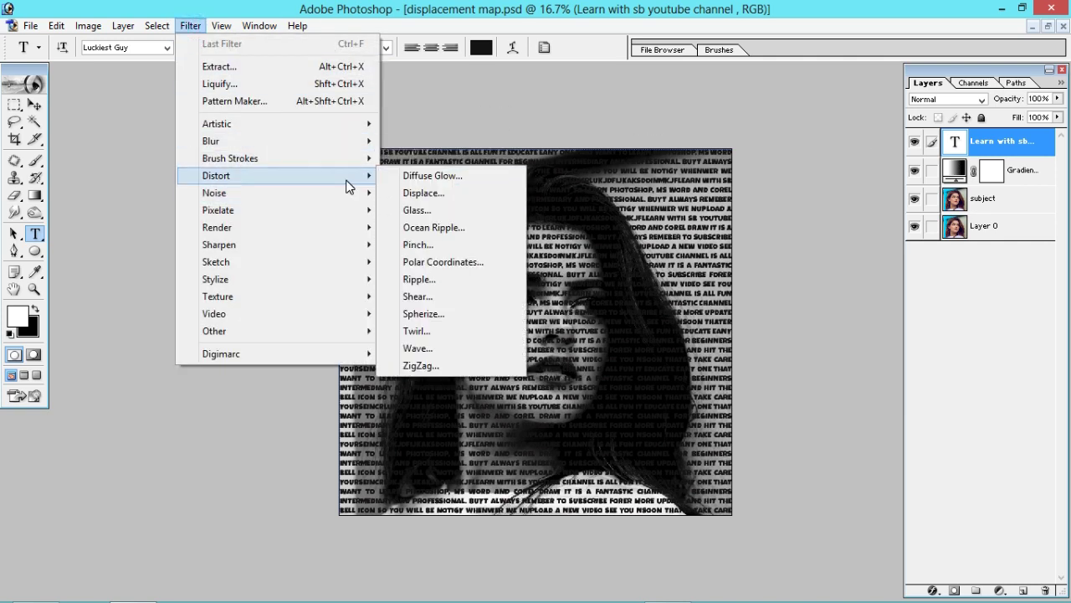
# Rasterize the text and Displace it at 20% scale using displacement map.psd.
pyautogui.click(418, 193)
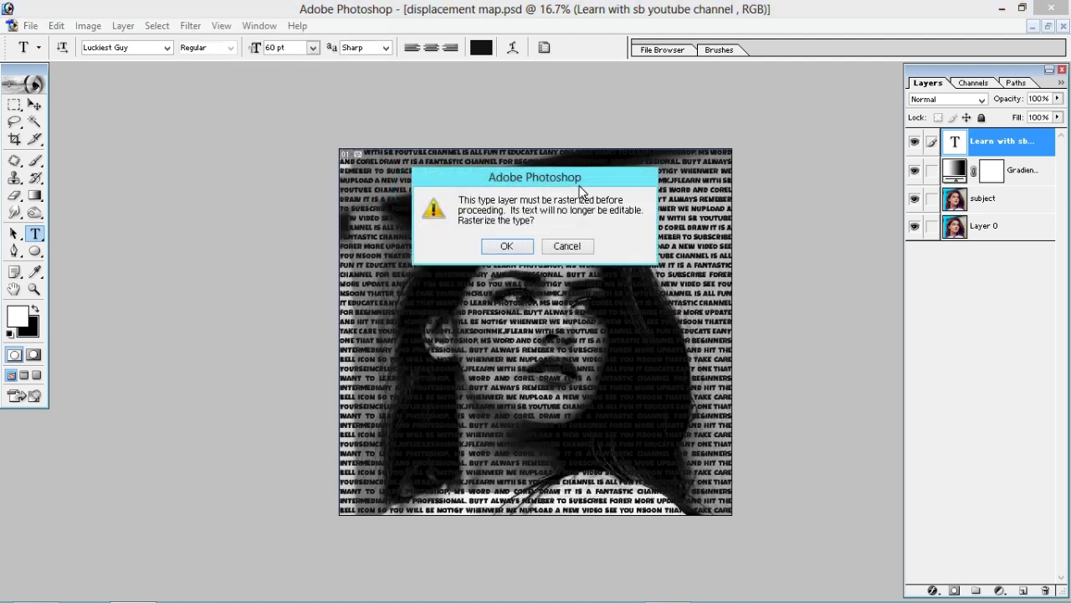
pyautogui.click(516, 247)
pyautogui.write('20')
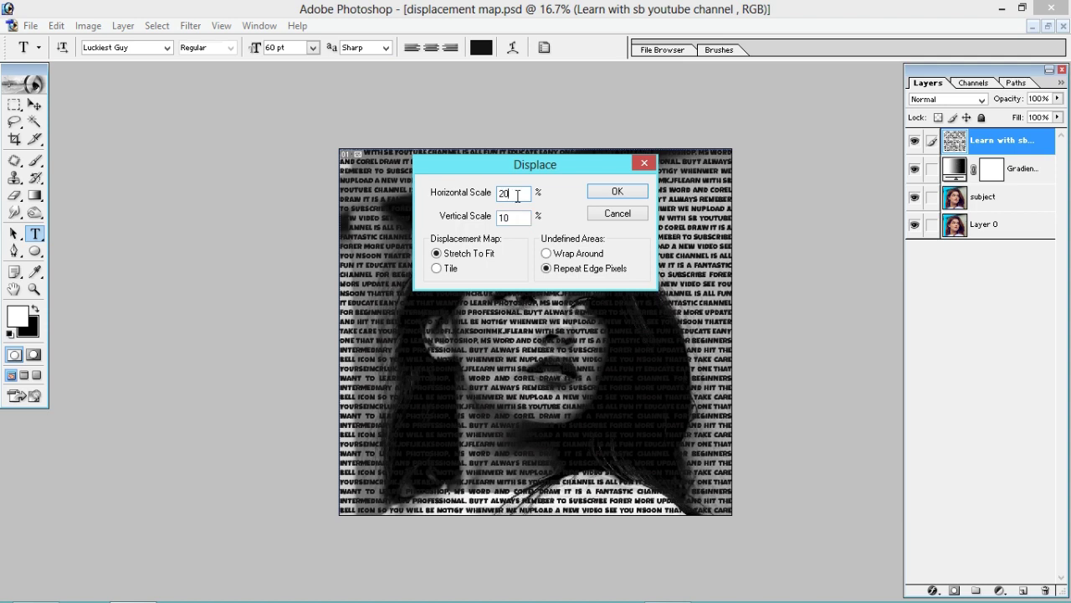
pyautogui.doubleClick(517, 218)
pyautogui.write('20')
pyautogui.click(617, 192)
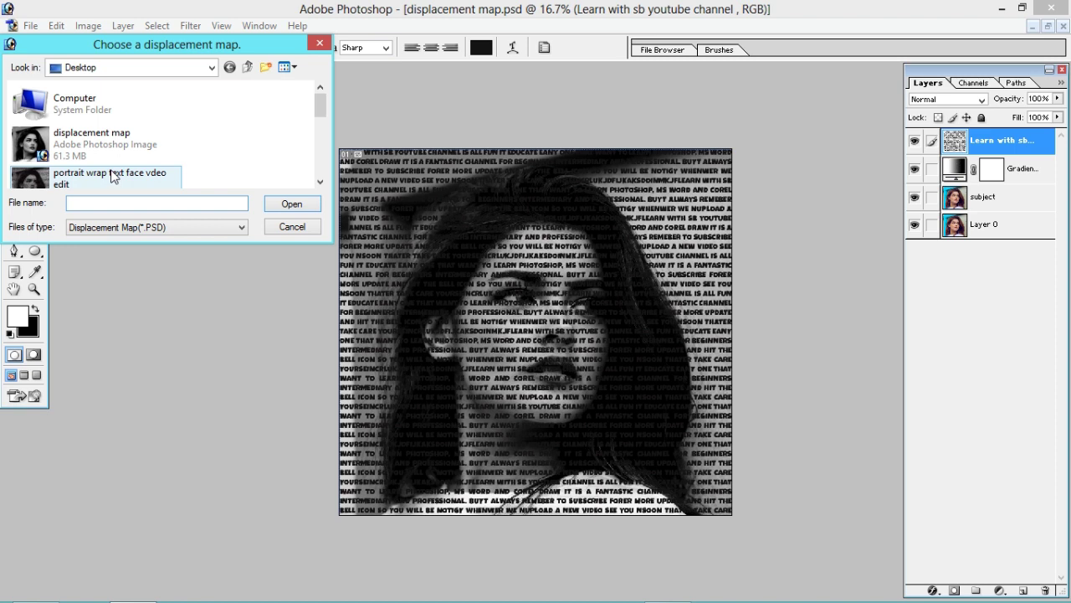
pyautogui.click(123, 148)
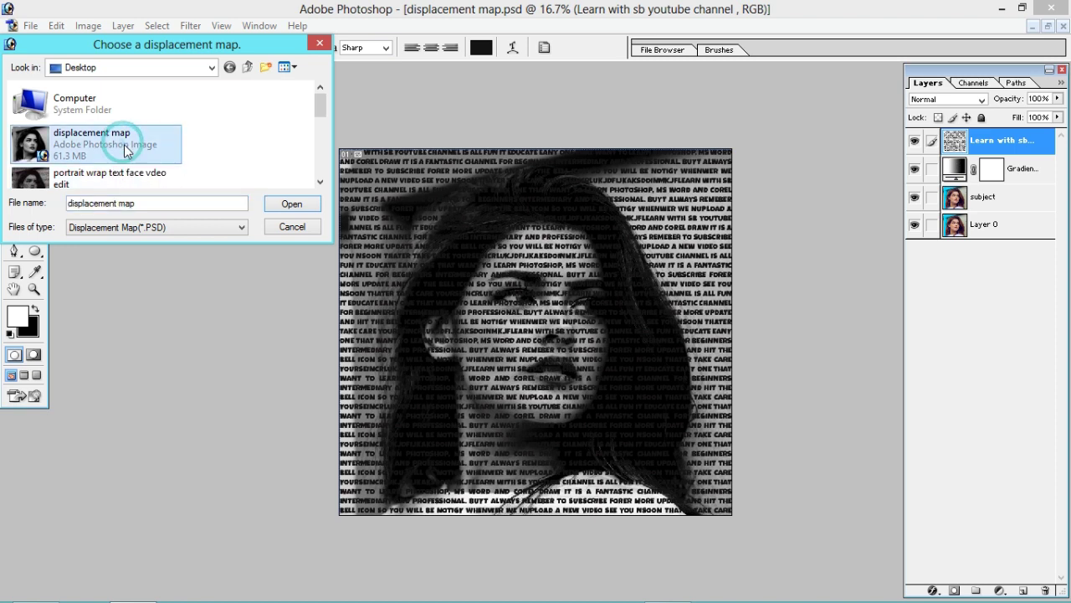
pyautogui.moveTo(250, 45); pyautogui.dragTo(323, 44)
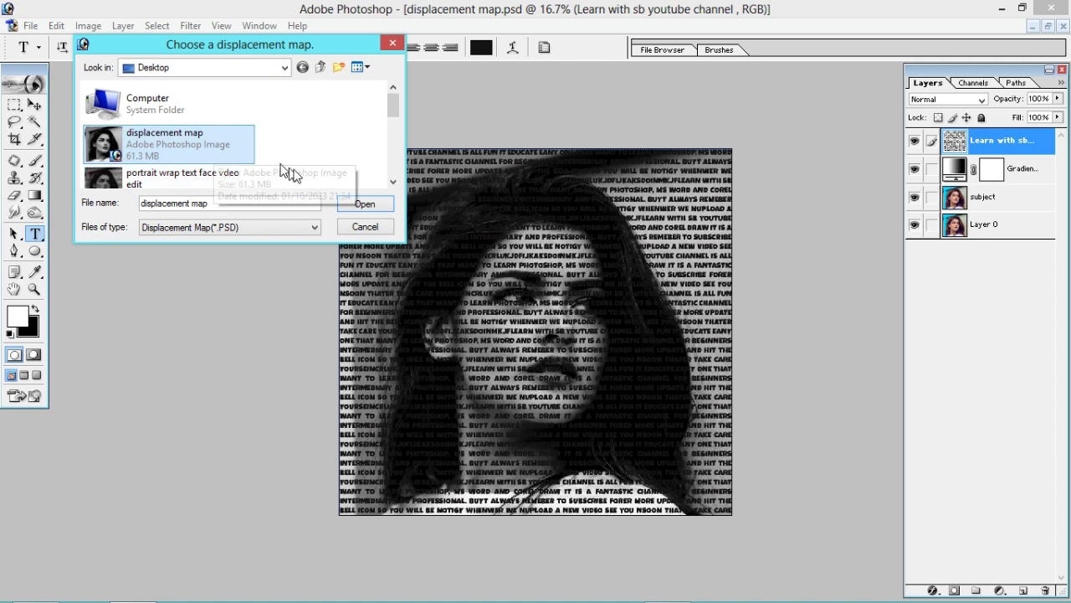
pyautogui.click(360, 205)
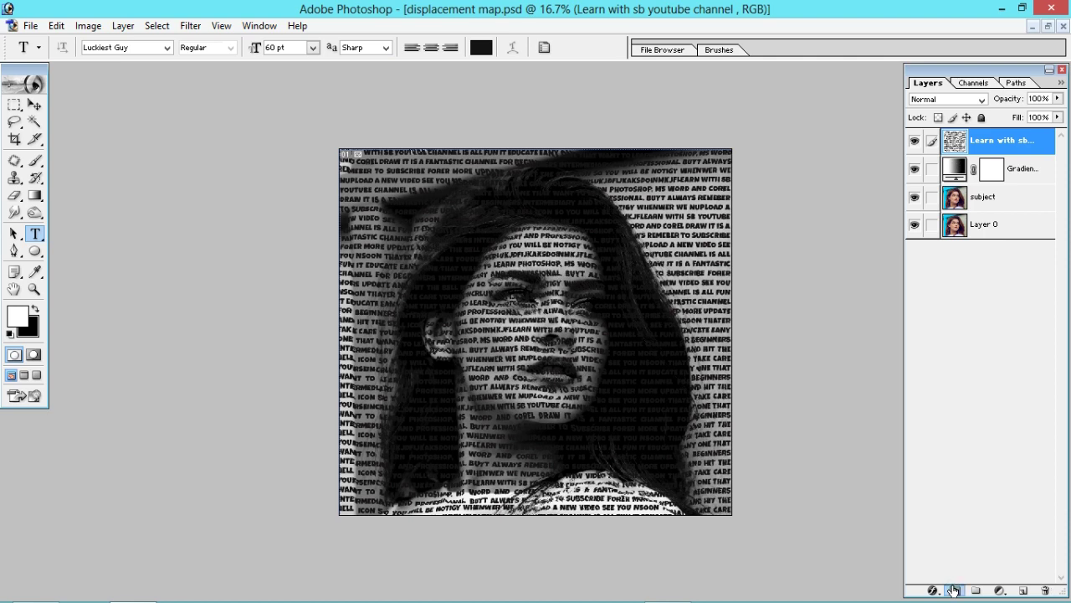
# Add a layer mask to the text layer and paint black over the upper-left hair.
pyautogui.click(953, 590)
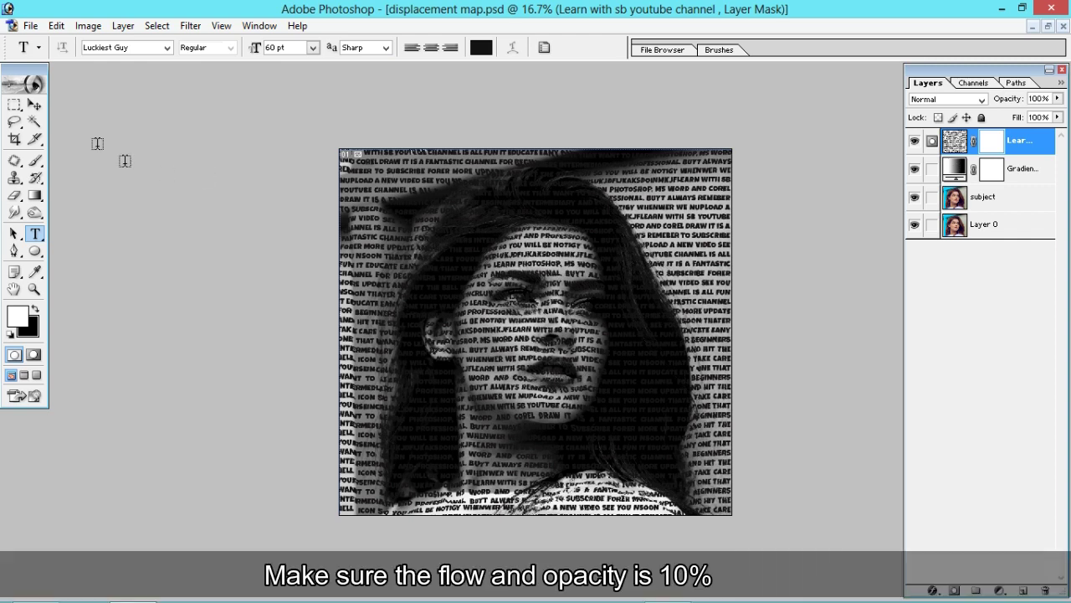
pyautogui.click(36, 159)
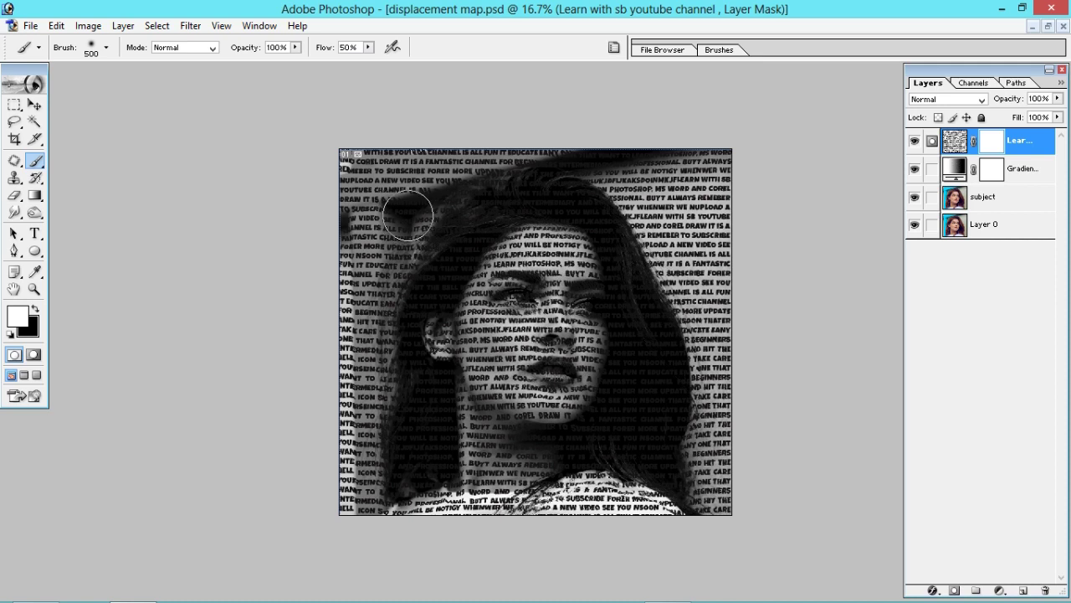
pyautogui.click(433, 244)
pyautogui.press('x')
pyautogui.moveTo(445, 242)
pyautogui.mouseDown()
pyautogui.moveTo(428, 276)
pyautogui.moveTo(490, 209)
pyautogui.moveTo(438, 267)
pyautogui.mouseUp()
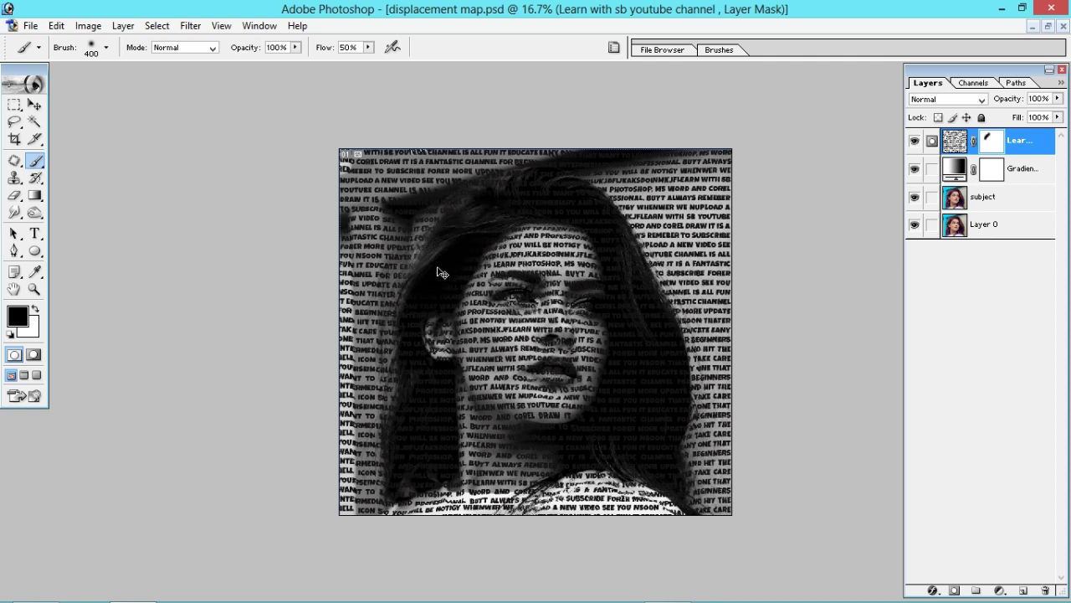
pyautogui.hotkey('ctrl', '+')
pyautogui.hotkey('ctrl', '+')
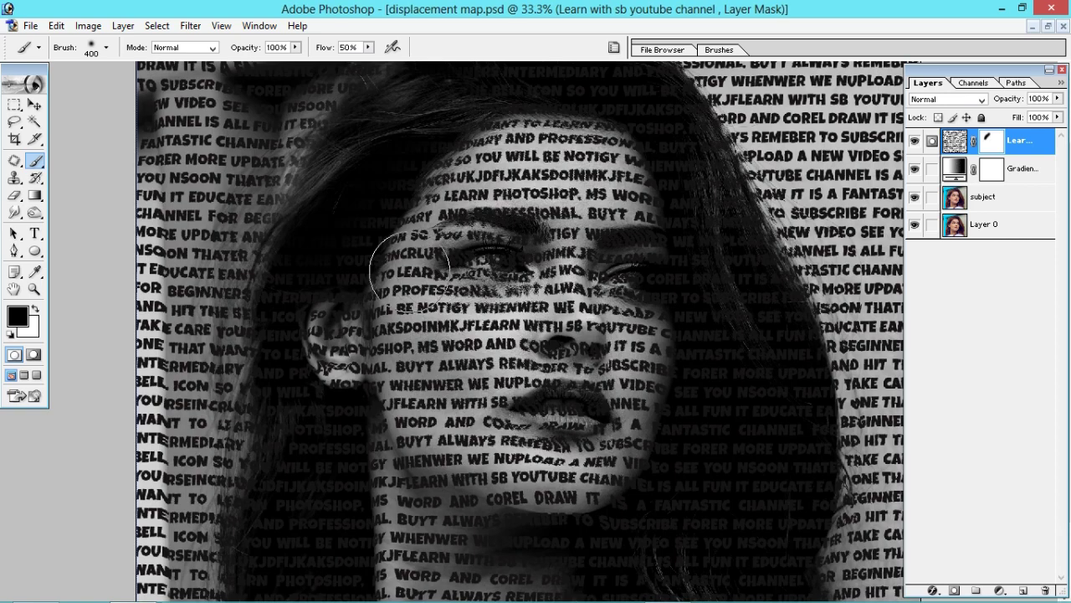
# With brush flow at 100%, mask out text near the forehead and from ear to chin.
pyautogui.scroll(3, 362, 310)
pyautogui.press('[')
pyautogui.press('[')
pyautogui.press('[')
pyautogui.press('[')
pyautogui.moveTo(407, 219); pyautogui.dragTo(400, 242)
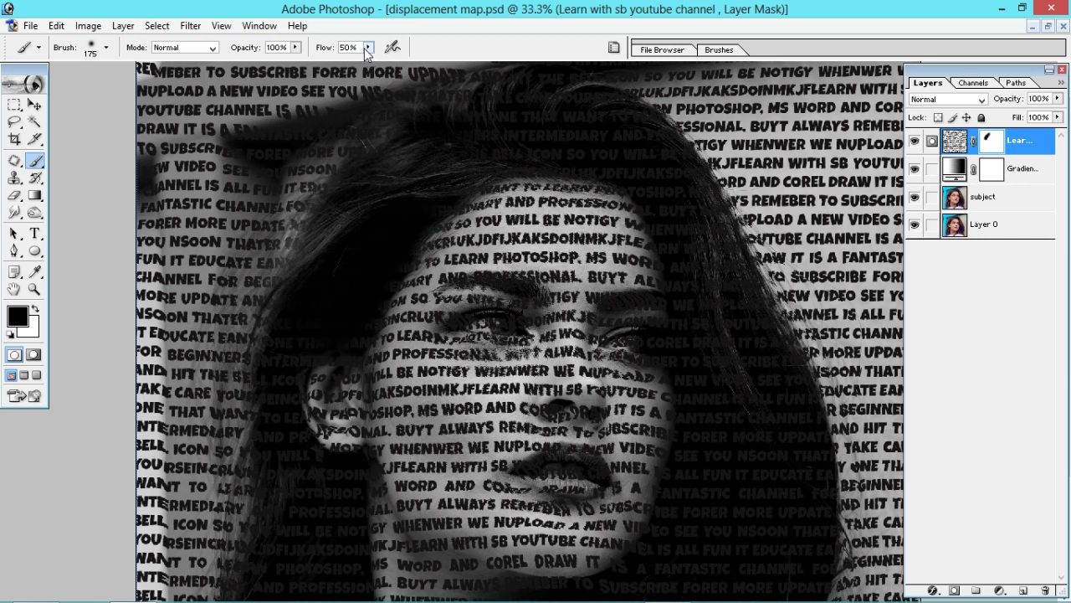
pyautogui.moveTo(367, 47); pyautogui.dragTo(412, 64)
pyautogui.click(348, 328)
pyautogui.moveTo(278, 362); pyautogui.dragTo(335, 529)
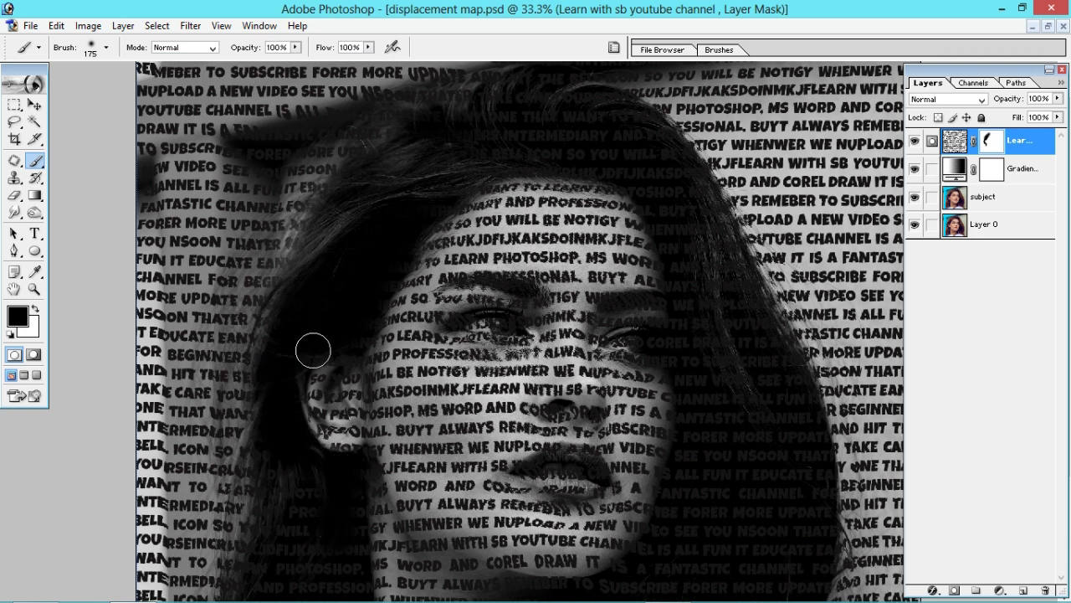
pyautogui.click(346, 333)
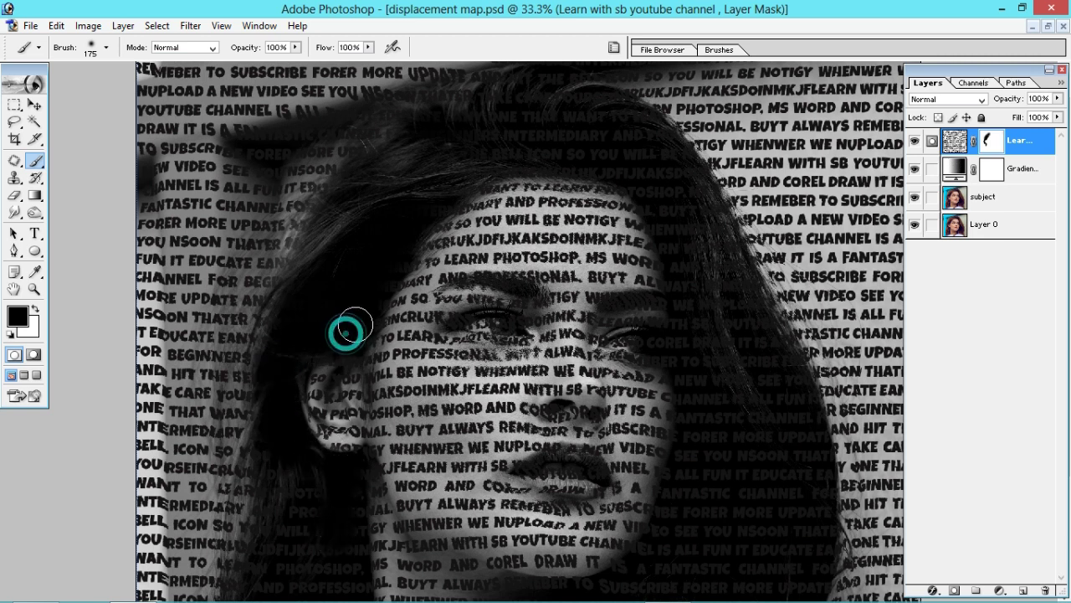
# Mask out text along the hairline, the right-side hair and down from the cheek.
pyautogui.click(385, 246)
pyautogui.scroll(1, 435, 176)
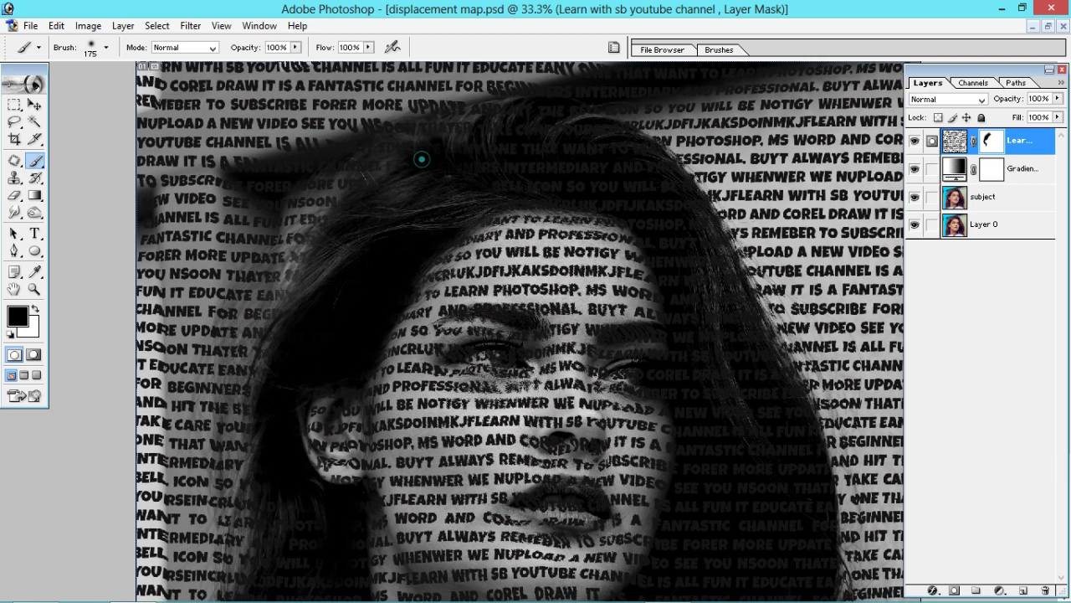
pyautogui.click(454, 202)
pyautogui.moveTo(490, 190)
pyautogui.mouseDown()
pyautogui.moveTo(631, 208)
pyautogui.moveTo(658, 223)
pyautogui.moveTo(694, 363)
pyautogui.moveTo(697, 333)
pyautogui.moveTo(688, 488)
pyautogui.mouseUp()
pyautogui.scroll(-6, 684, 401)
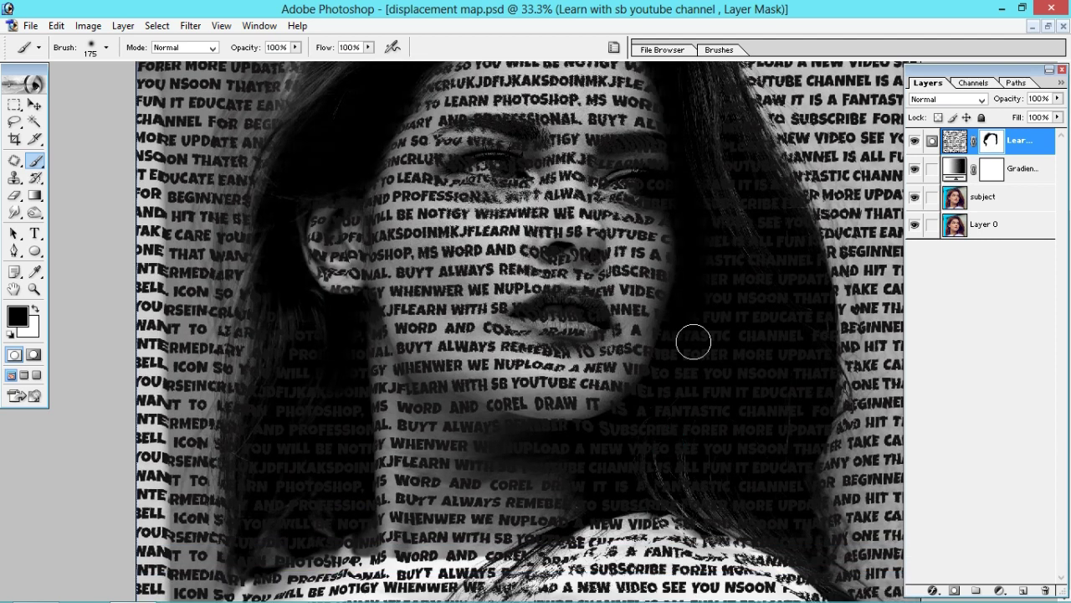
pyautogui.moveTo(677, 337)
pyautogui.mouseDown()
pyautogui.moveTo(614, 428)
pyautogui.moveTo(557, 438)
pyautogui.moveTo(584, 441)
pyautogui.moveTo(602, 478)
pyautogui.moveTo(619, 469)
pyautogui.moveTo(614, 490)
pyautogui.moveTo(670, 478)
pyautogui.mouseUp()
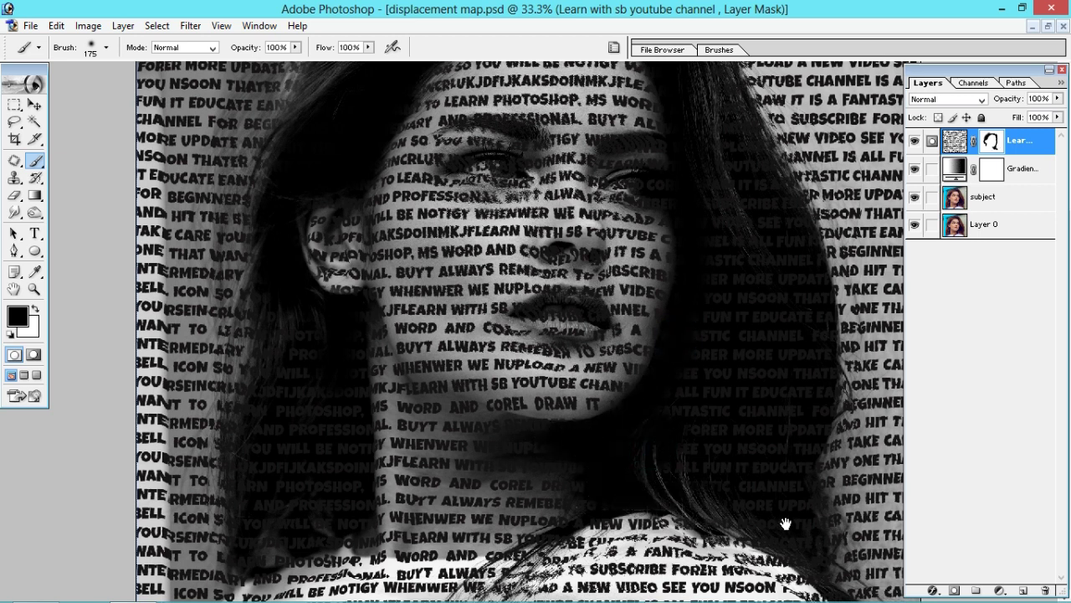
pyautogui.hotkey('ctrl', '-')
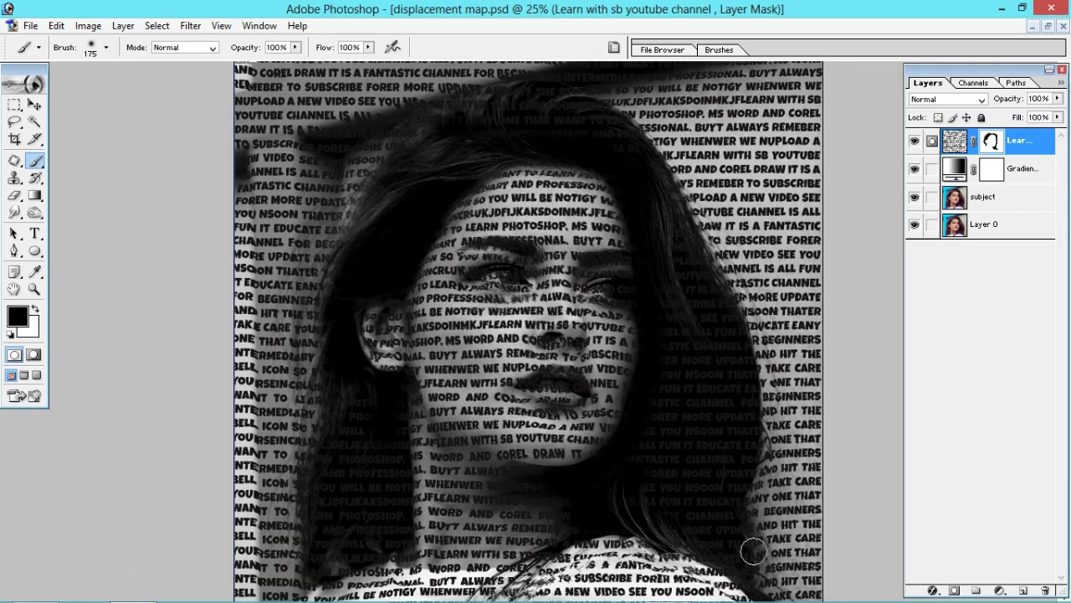
# Mask text over the shoulders, left hair and lower edges, leaving lettering only on face and neck.
pyautogui.moveTo(697, 550)
pyautogui.mouseDown()
pyautogui.moveTo(579, 559)
pyautogui.moveTo(537, 580)
pyautogui.moveTo(690, 590)
pyautogui.moveTo(377, 577)
pyautogui.moveTo(397, 578)
pyautogui.moveTo(477, 589)
pyautogui.moveTo(335, 585)
pyautogui.moveTo(276, 569)
pyautogui.moveTo(360, 576)
pyautogui.moveTo(383, 536)
pyautogui.moveTo(396, 536)
pyautogui.mouseUp()
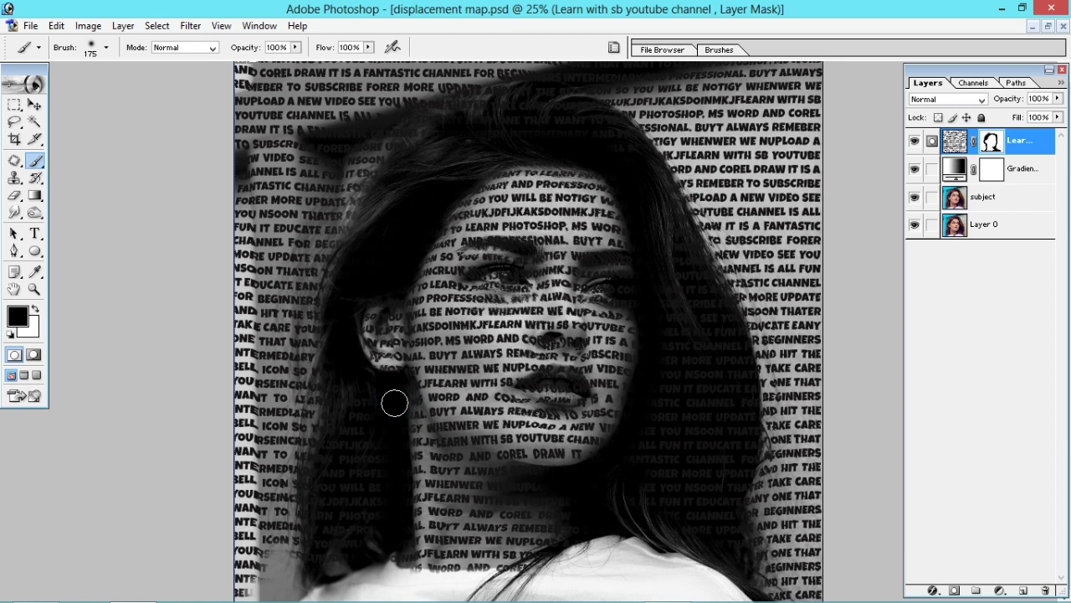
pyautogui.moveTo(349, 383)
pyautogui.mouseDown()
pyautogui.moveTo(371, 457)
pyautogui.moveTo(369, 506)
pyautogui.mouseUp()
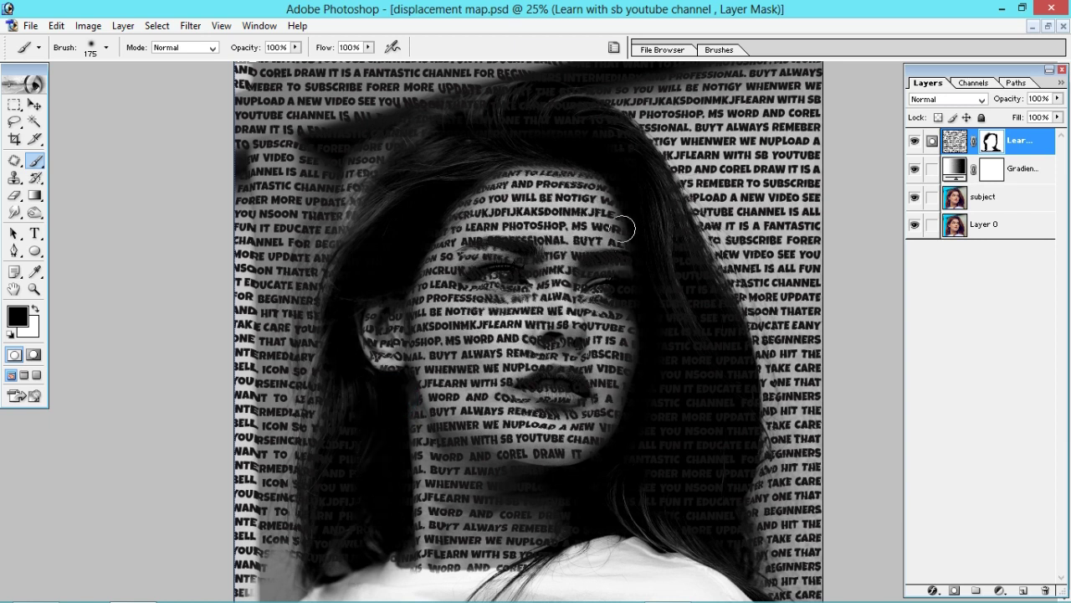
pyautogui.press(']')
pyautogui.press(']')
pyautogui.press(']')
pyautogui.moveTo(215, 553)
pyautogui.mouseDown()
pyautogui.moveTo(238, 475)
pyautogui.moveTo(335, 509)
pyautogui.moveTo(318, 459)
pyautogui.moveTo(341, 411)
pyautogui.moveTo(307, 306)
pyautogui.moveTo(314, 154)
pyautogui.moveTo(259, 77)
pyautogui.moveTo(435, 79)
pyautogui.moveTo(736, 117)
pyautogui.moveTo(670, 155)
pyautogui.moveTo(761, 411)
pyautogui.moveTo(782, 235)
pyautogui.mouseUp()
pyautogui.press('[')
pyautogui.press('[')
pyautogui.moveTo(791, 408); pyautogui.dragTo(786, 529)
pyautogui.moveTo(799, 530)
pyautogui.mouseDown()
pyautogui.moveTo(797, 541)
pyautogui.moveTo(670, 478)
pyautogui.moveTo(677, 423)
pyautogui.moveTo(722, 387)
pyautogui.moveTo(712, 396)
pyautogui.moveTo(689, 263)
pyautogui.moveTo(606, 75)
pyautogui.mouseUp()
pyautogui.moveTo(386, 596)
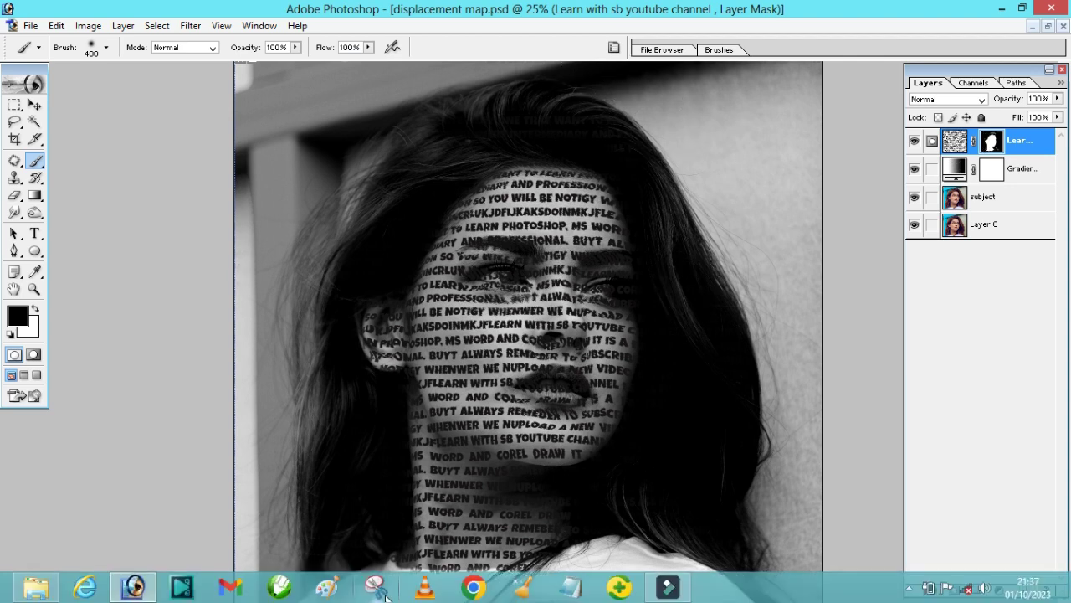
pyautogui.press('[')
pyautogui.press('[')
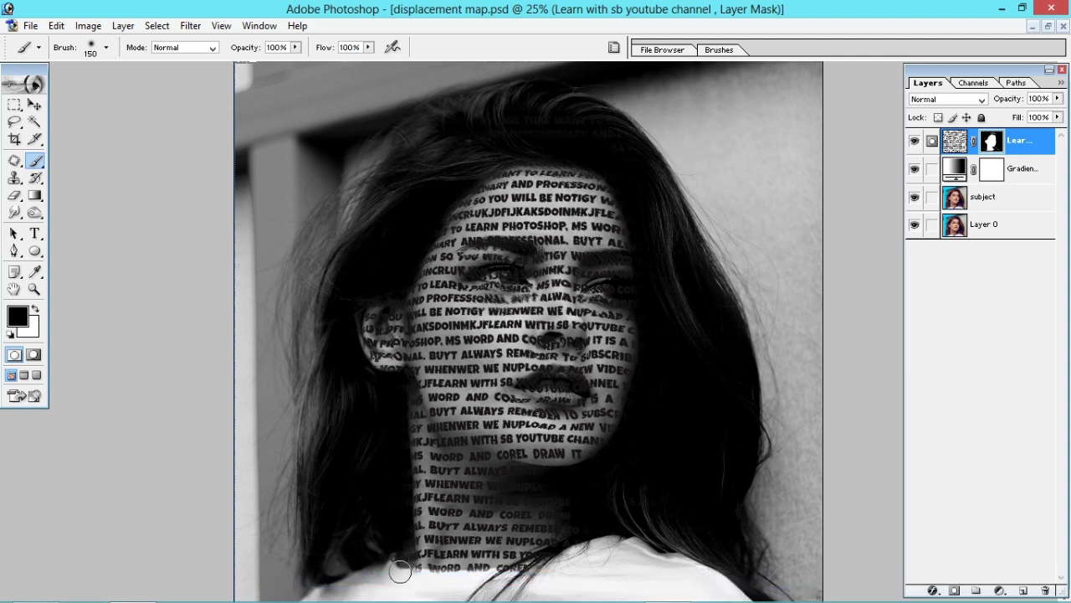
pyautogui.moveTo(396, 577); pyautogui.dragTo(407, 580)
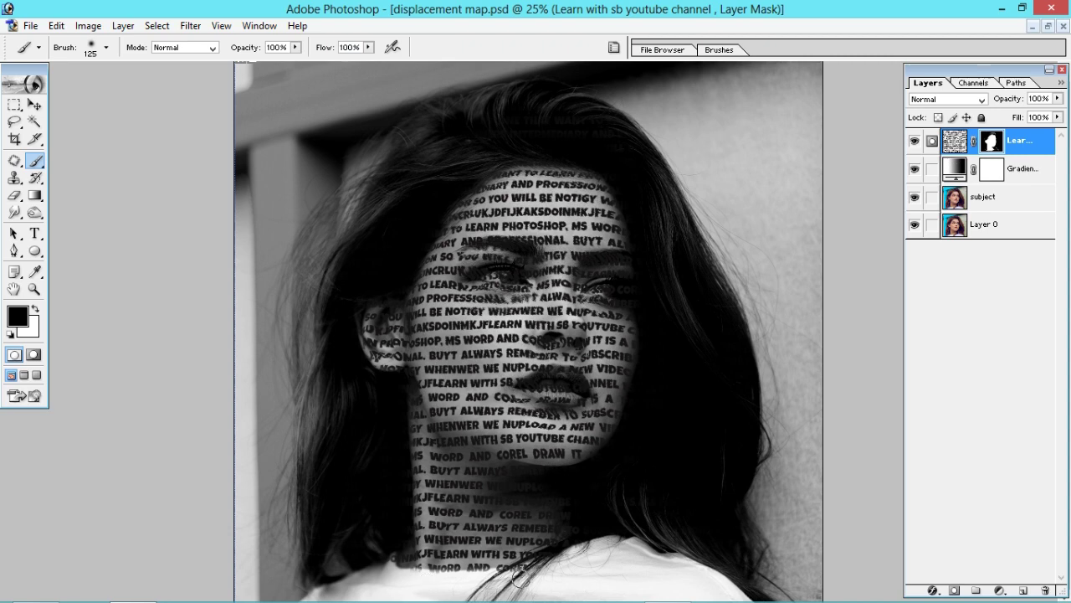